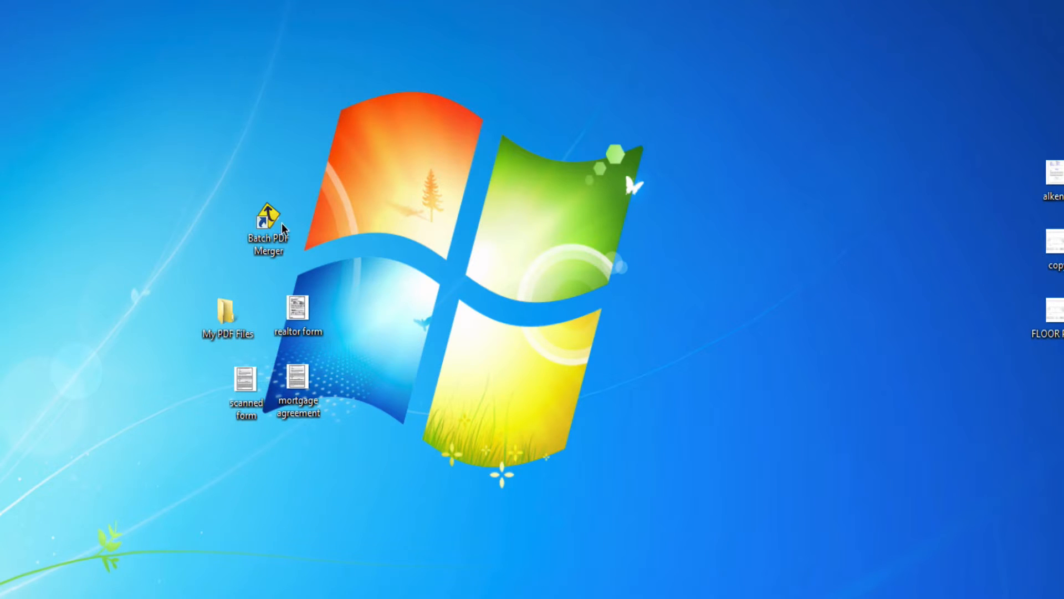
Open Batch PDF Merger and move its window clear of the PDF files and folder on the desktop.
left_click(266, 224)
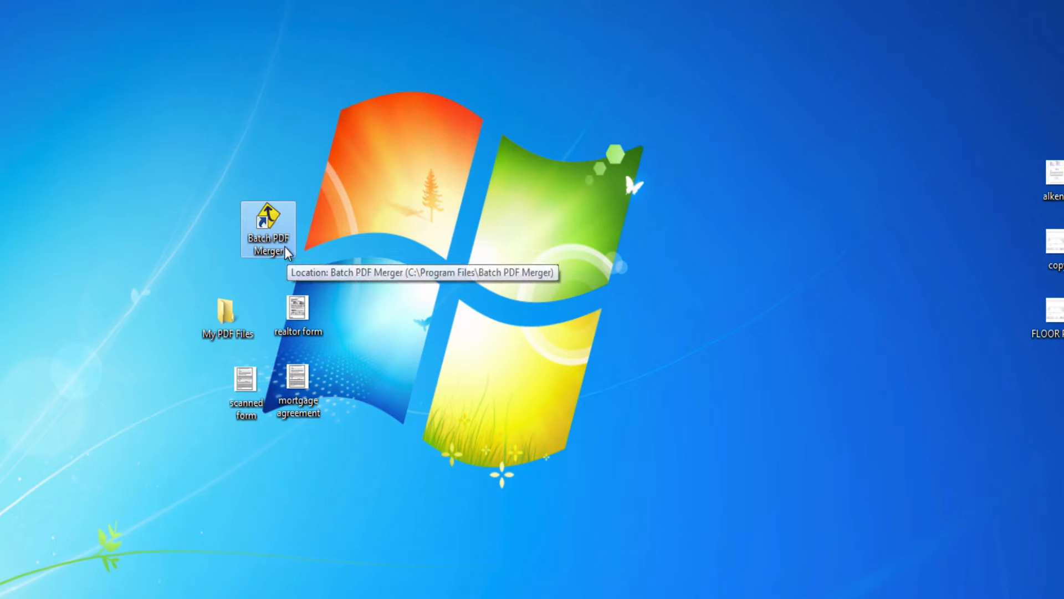
double_click(274, 217)
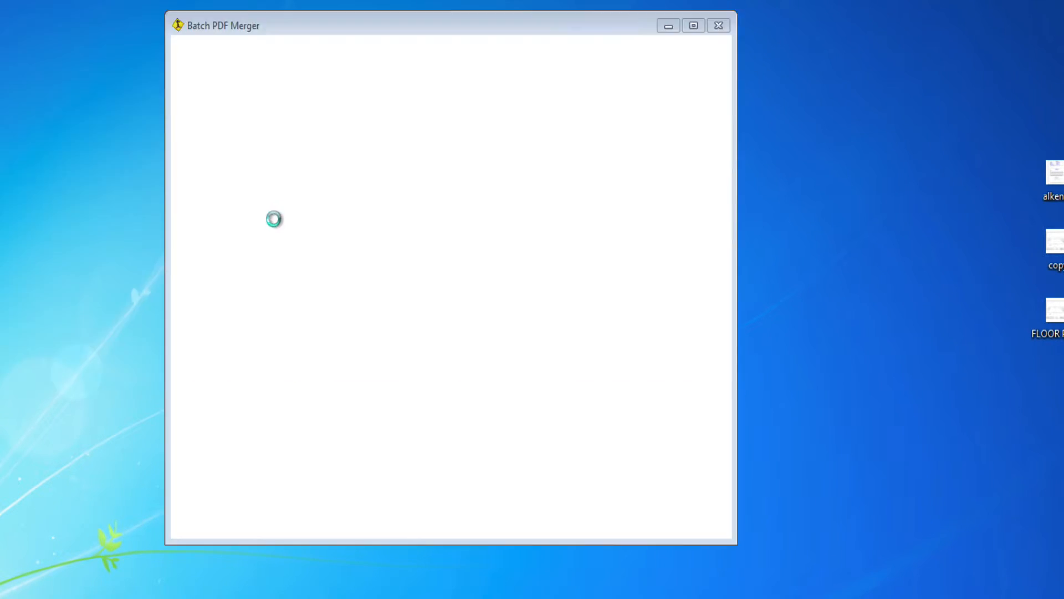
left_click_drag(264, 22, 425, 46)
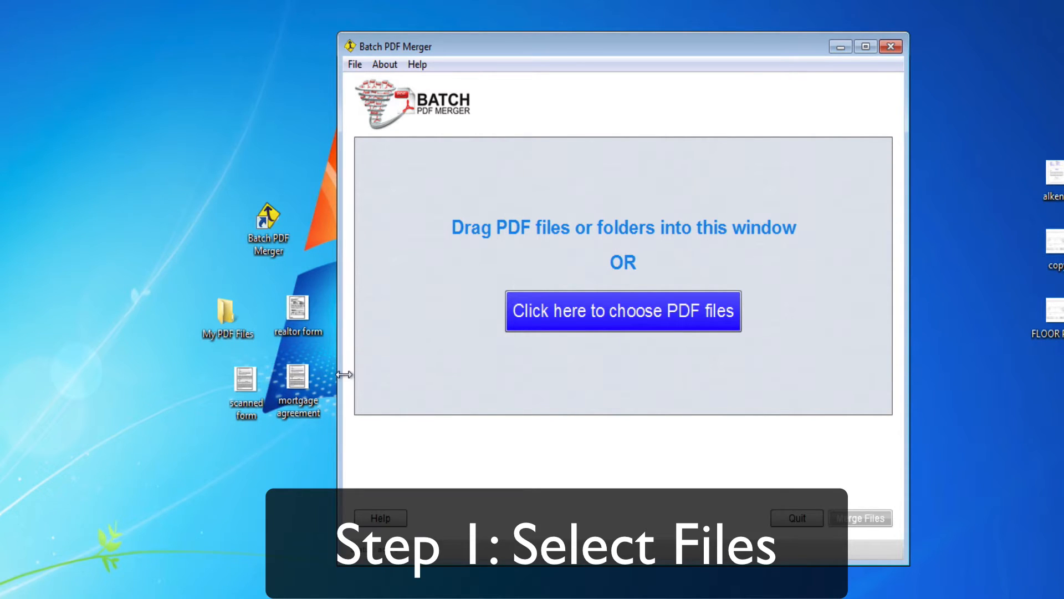
Add the realtor form, scanned form and mortgage agreement PDFs from the desktop to the merge list and clear the list.
left_click_drag(228, 318, 228, 288)
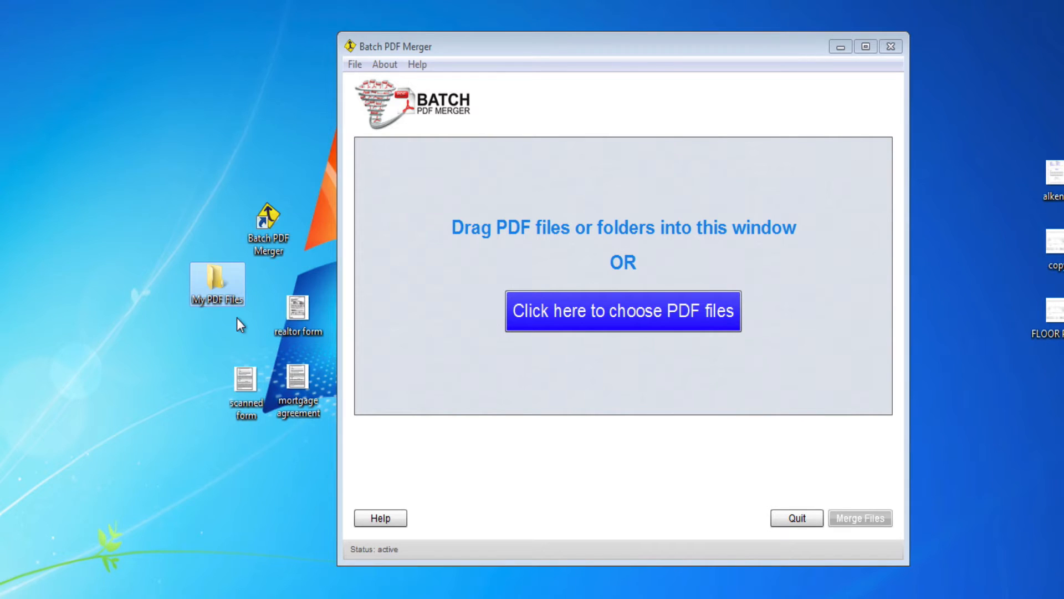
left_click_drag(237, 317, 427, 258)
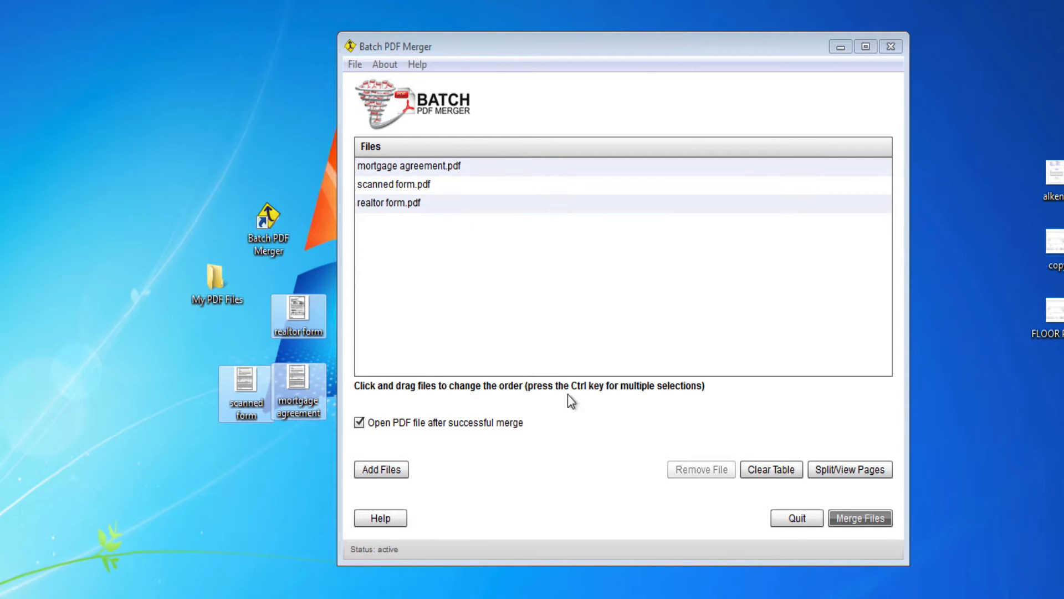
left_click(771, 470)
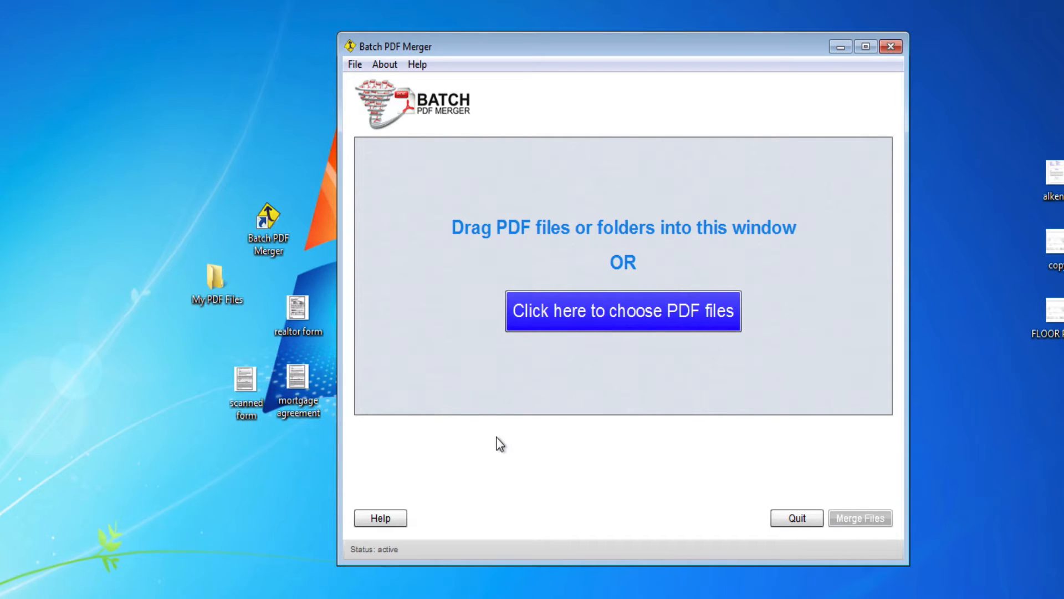
Add the whole My PDF Files folder from the desktop to the merge list and clear the list.
left_click(217, 280)
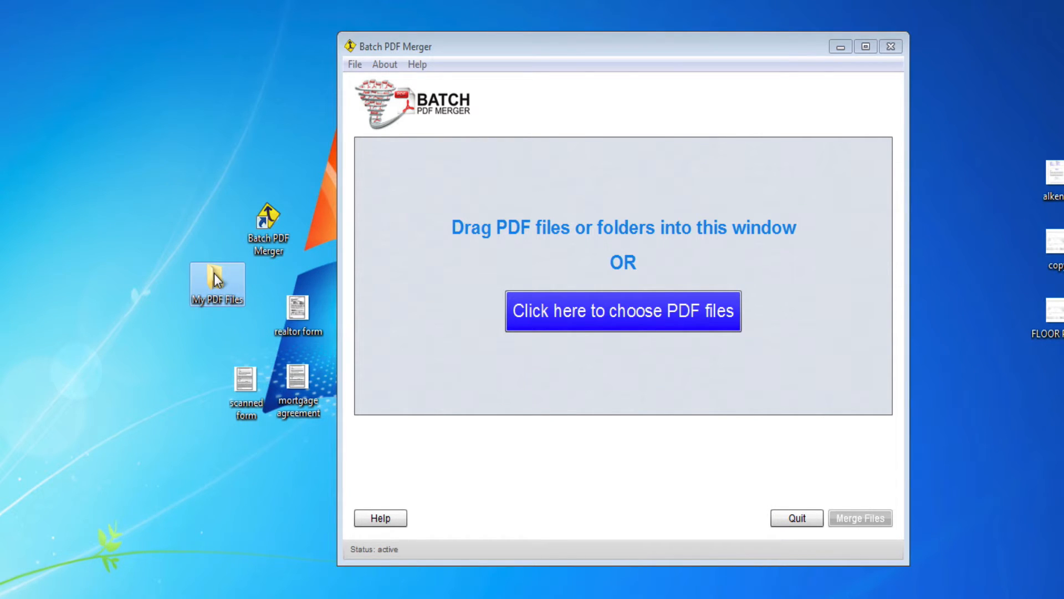
left_click_drag(213, 274, 443, 272)
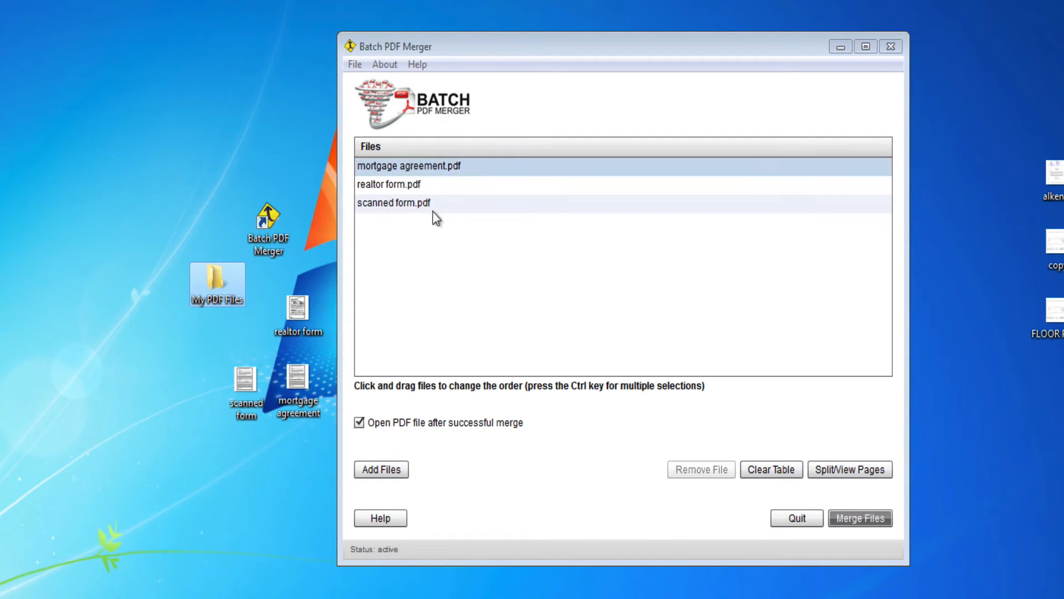
left_click(776, 474)
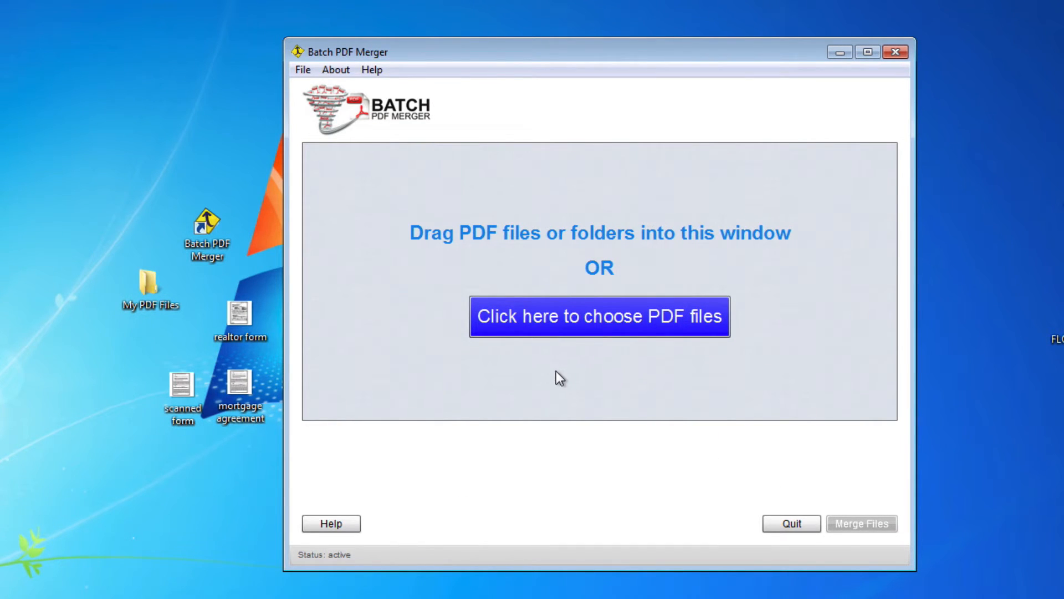
Browse to the My PDF Files folder on the Desktop and add mortgage agreement, realtor form and scanned form to the merge list.
left_click(564, 329)
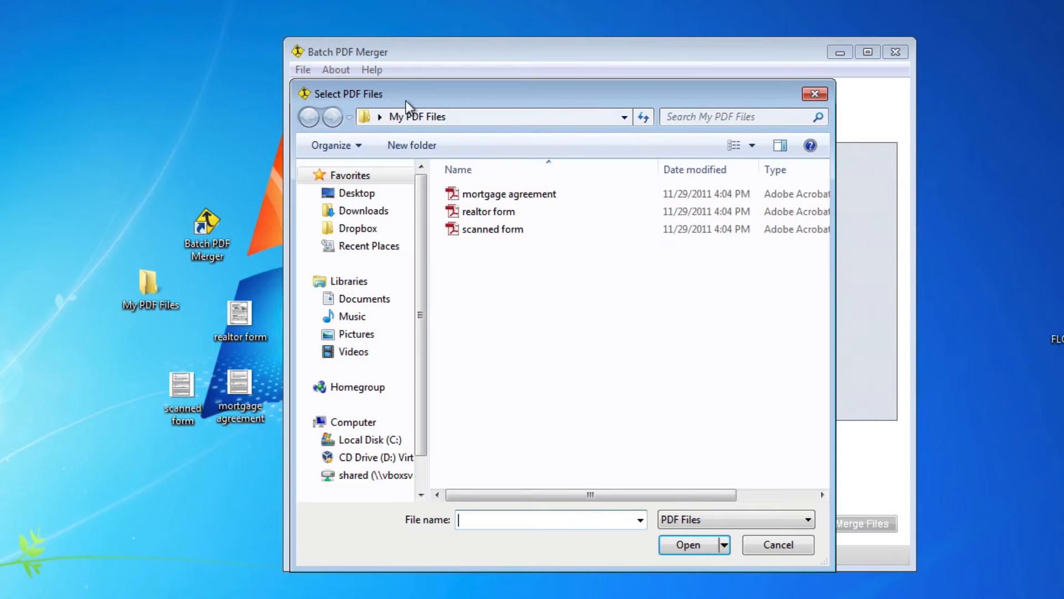
left_click_drag(405, 101, 427, 88)
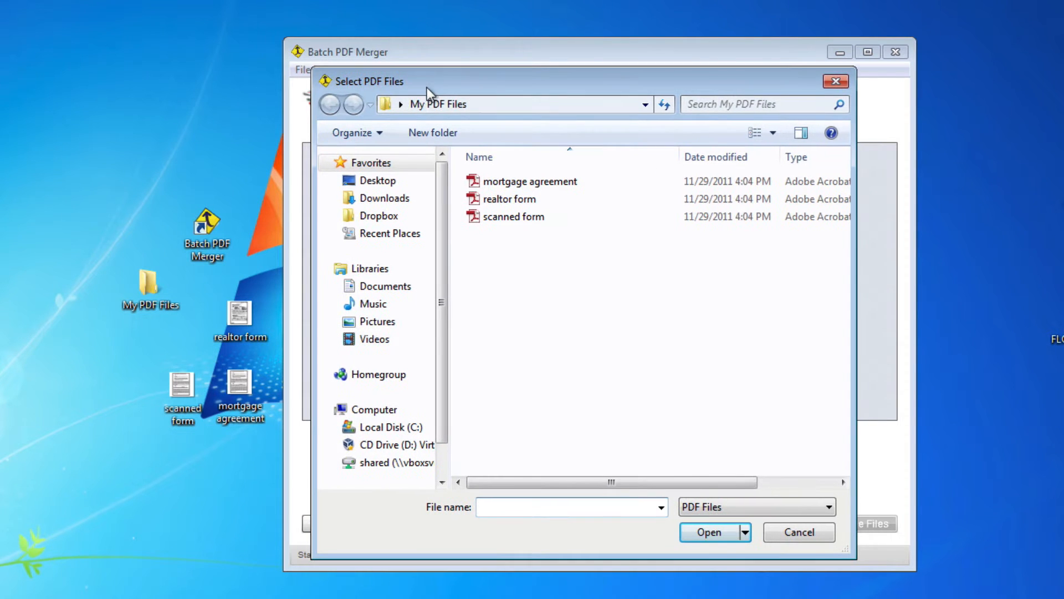
left_click(372, 183)
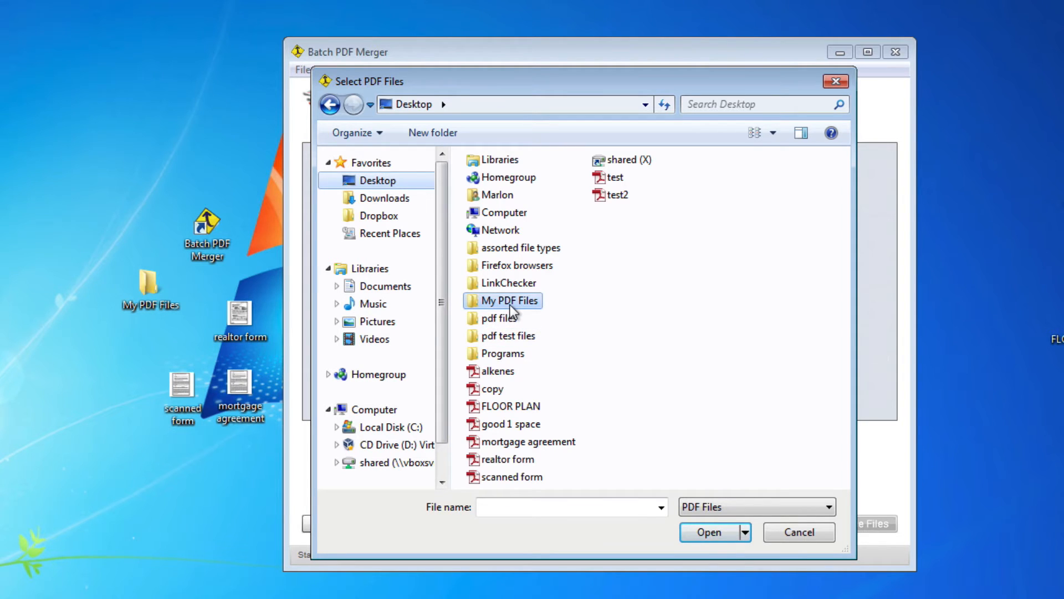
left_click(722, 534)
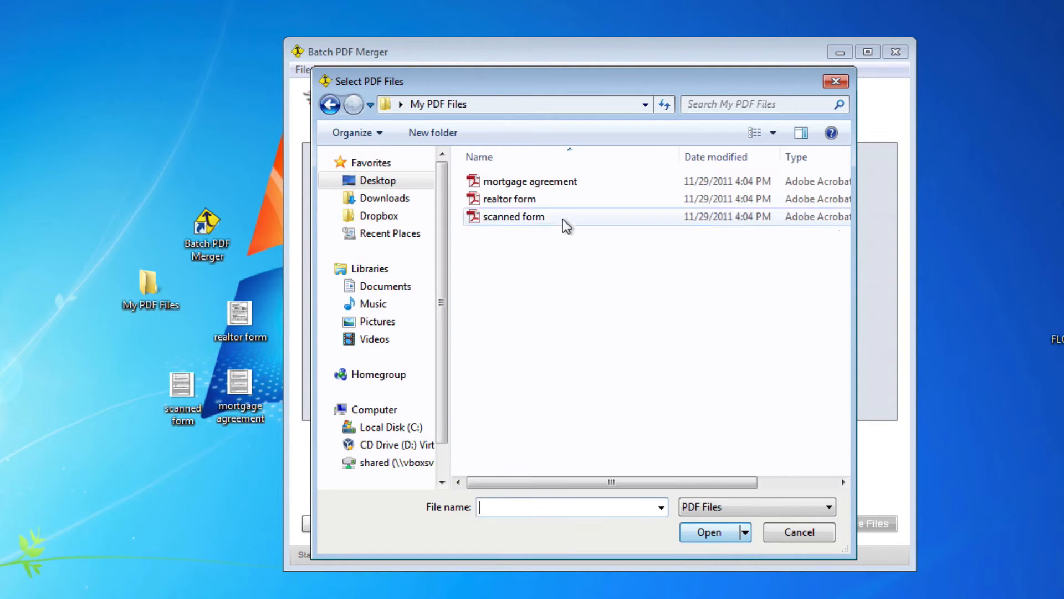
left_click(507, 184)
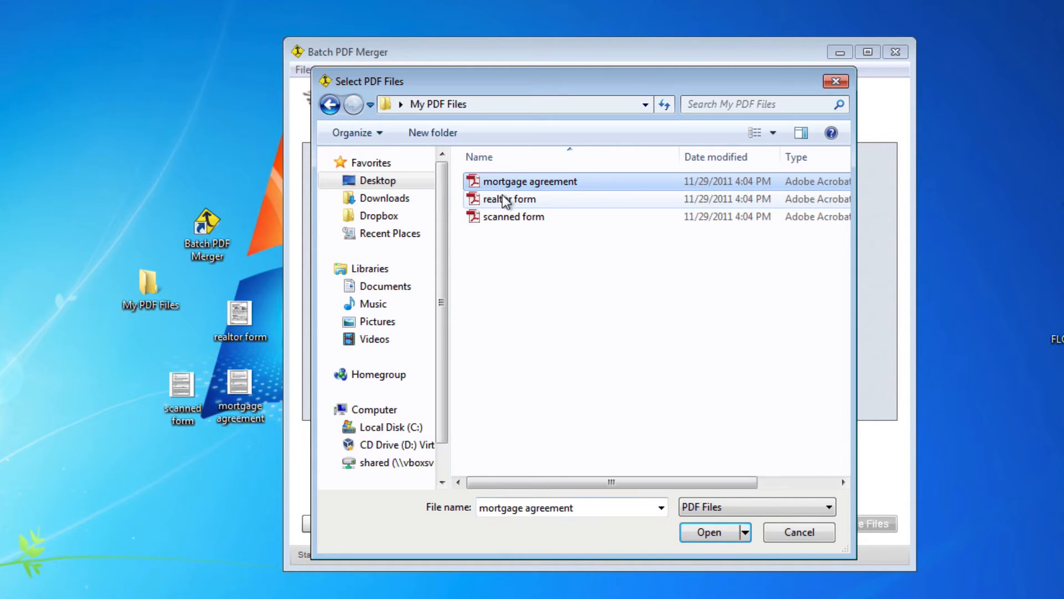
left_click(504, 217, "shift")
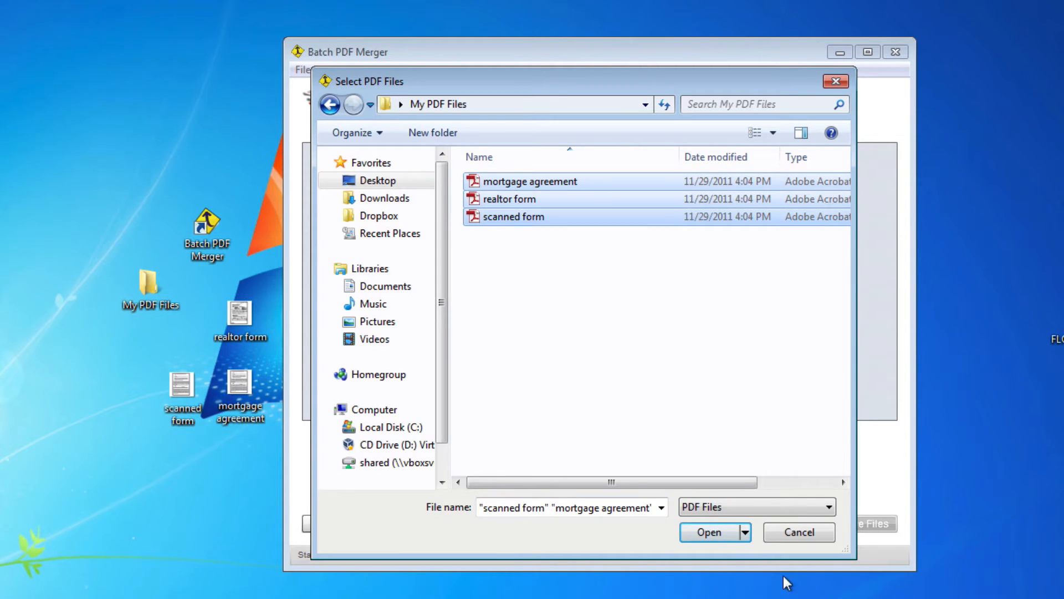
left_click(706, 534)
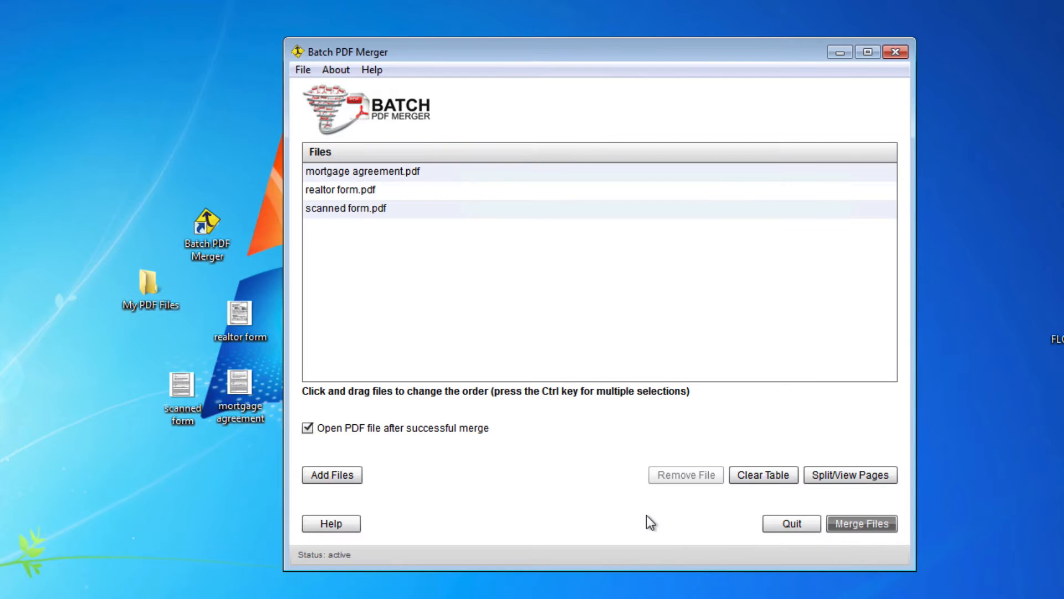
Reorder the merge list as scanned form.pdf, realtor form.pdf, mortgage agreement.pdf.
left_click(367, 189)
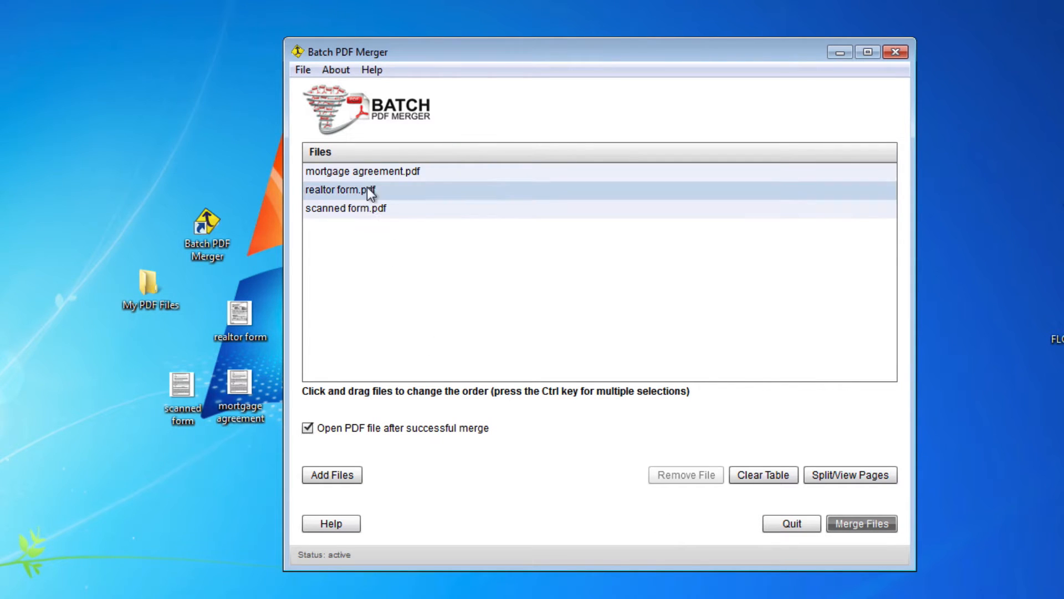
left_click(372, 172)
left_click(362, 209)
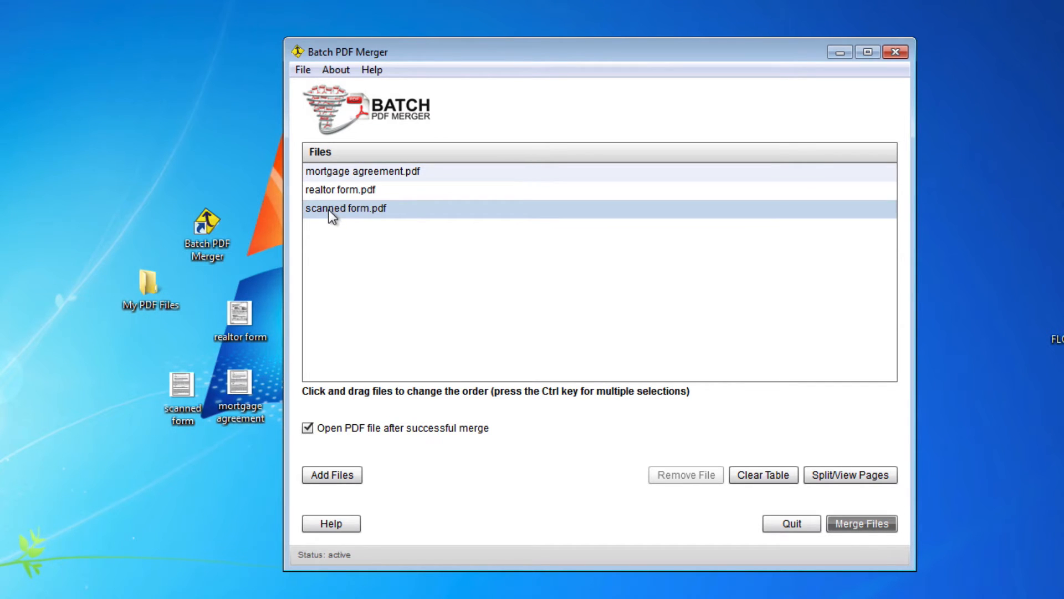
mouse_move(328, 210)
left_mouse_down()
mouse_move(326, 168)
mouse_move(323, 231)
mouse_move(322, 168)
left_mouse_up()
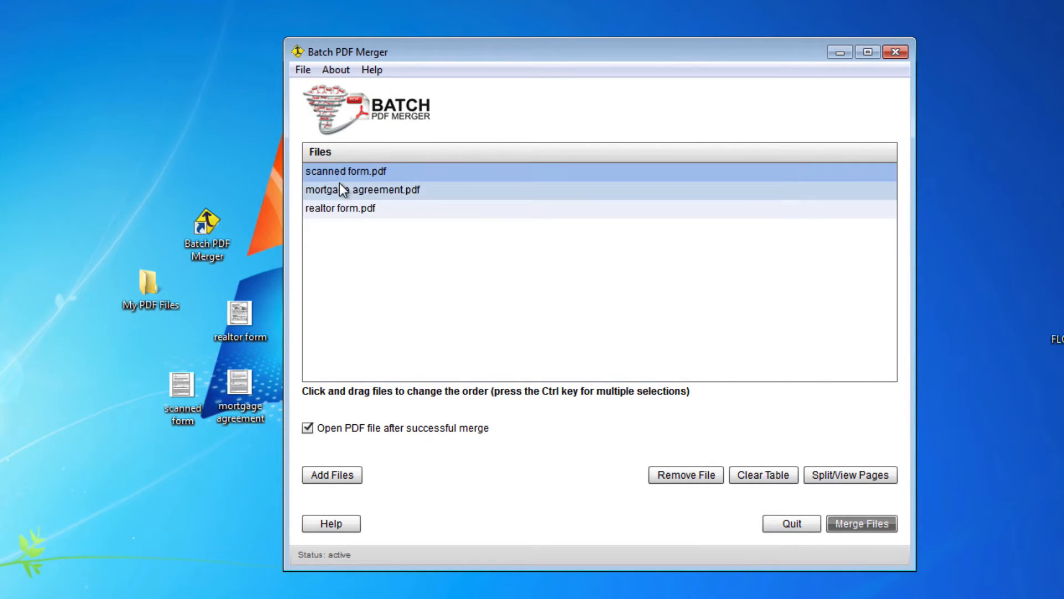
left_click(392, 198)
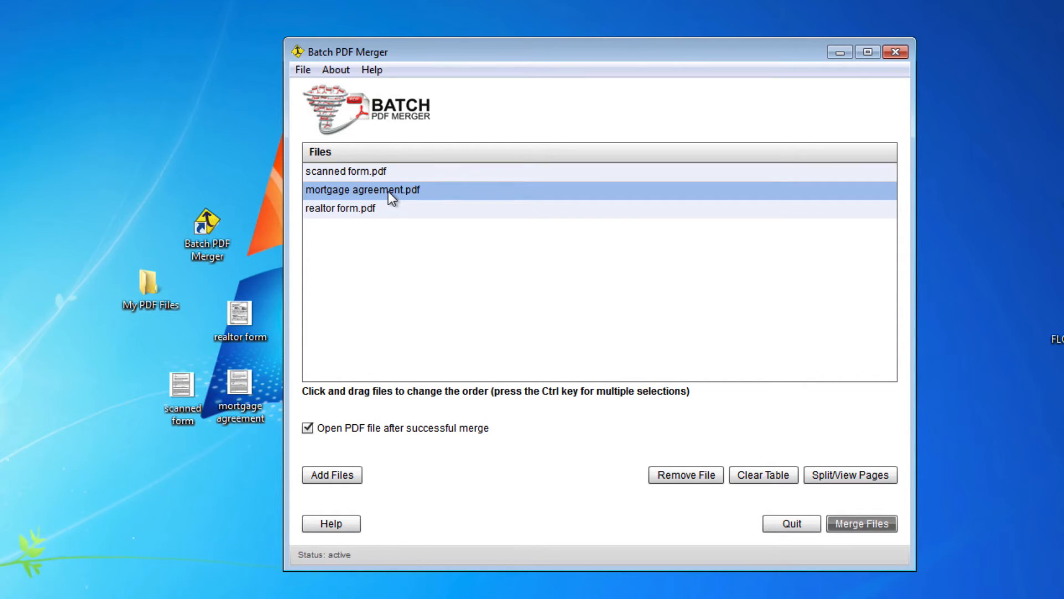
left_click_drag(388, 188, 387, 212)
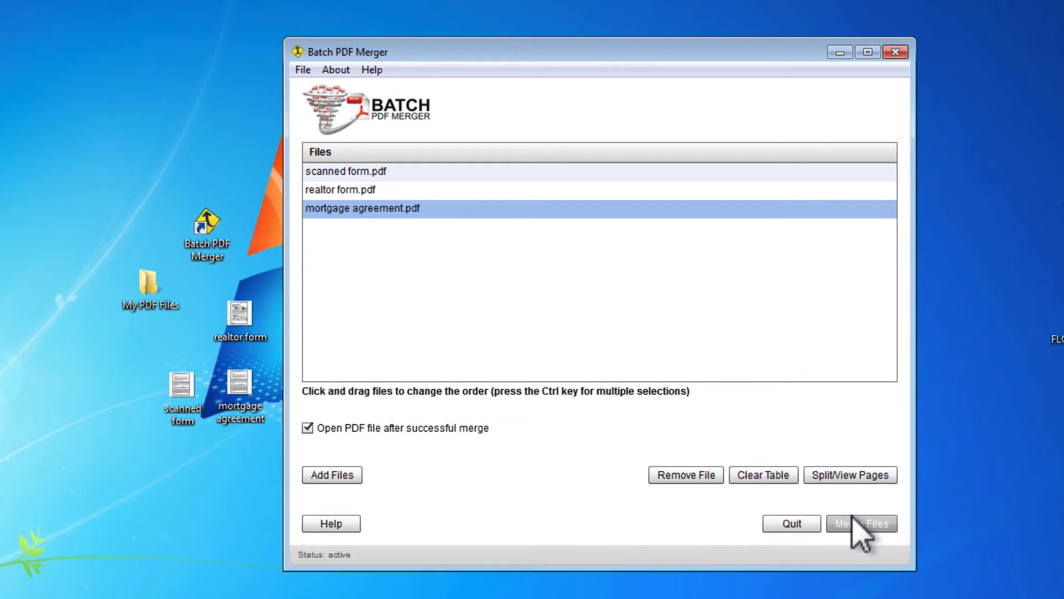
Merge the listed files into one PDF saved on the Desktop under the name "test".
left_click(869, 525)
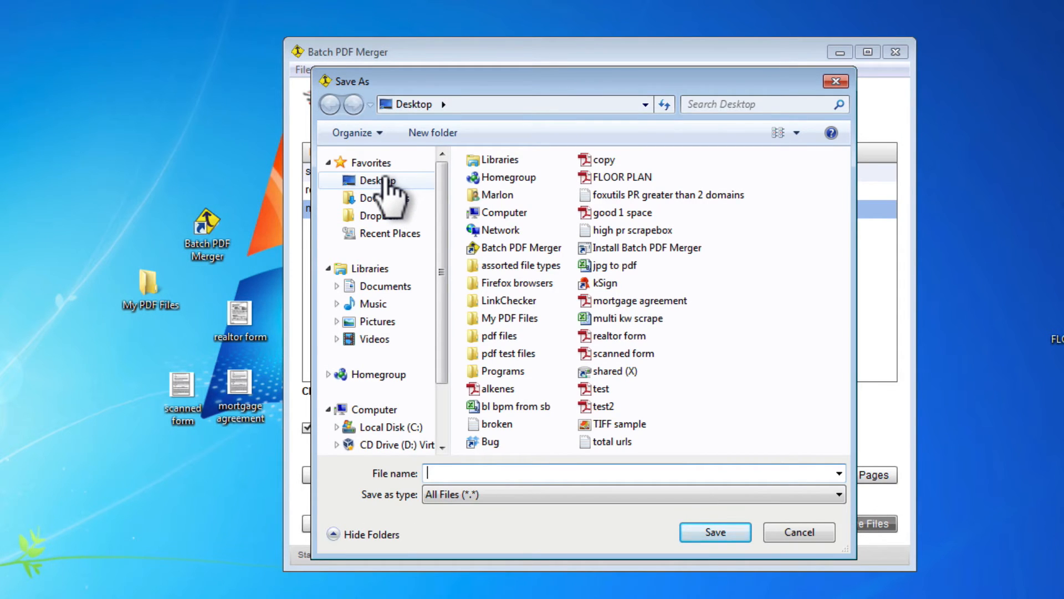
left_click(389, 180)
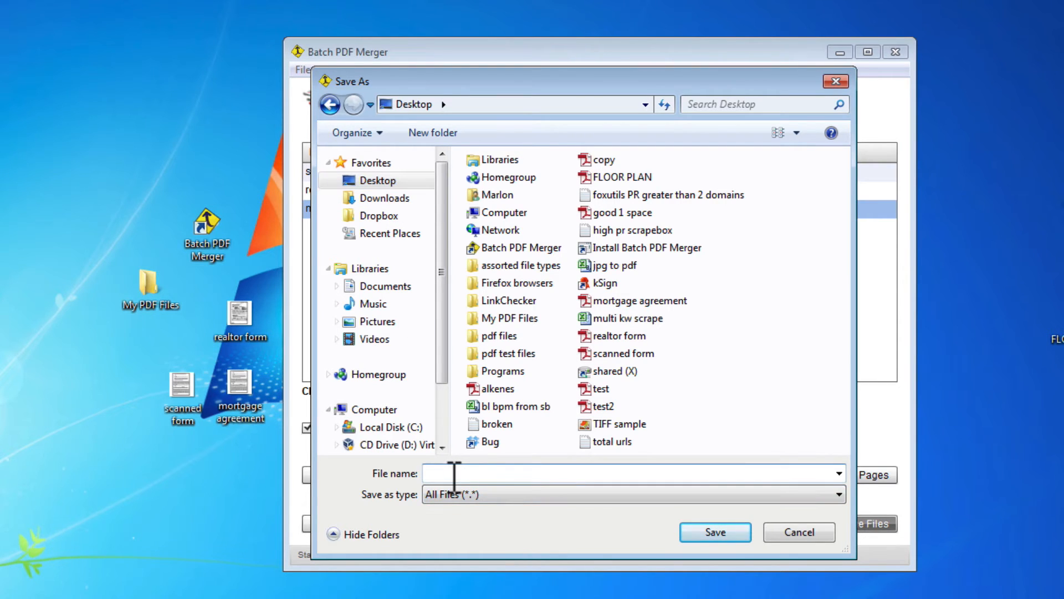
type("test")
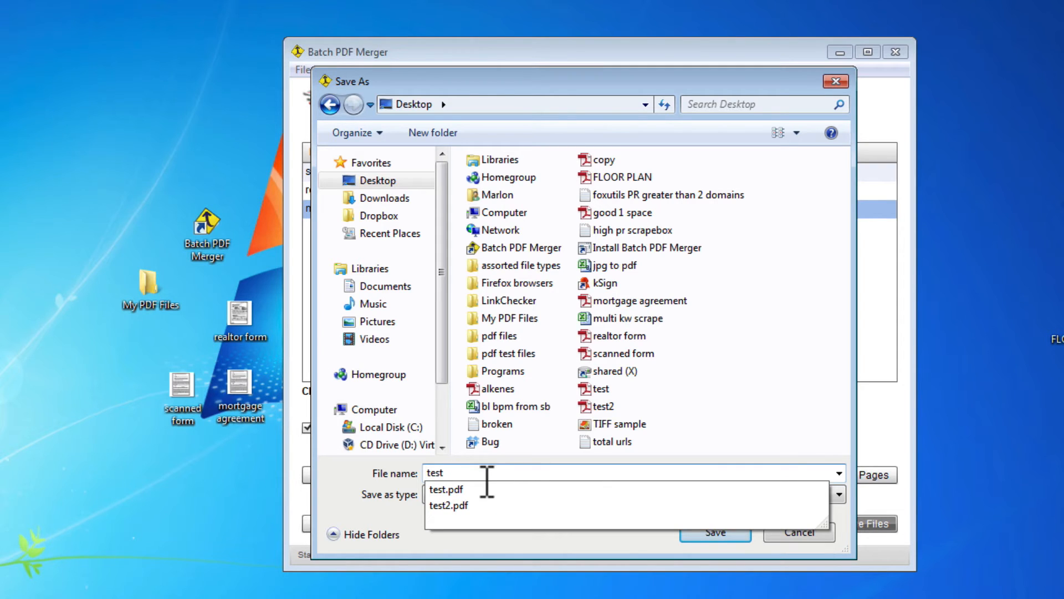
left_click(562, 547)
left_click(709, 537)
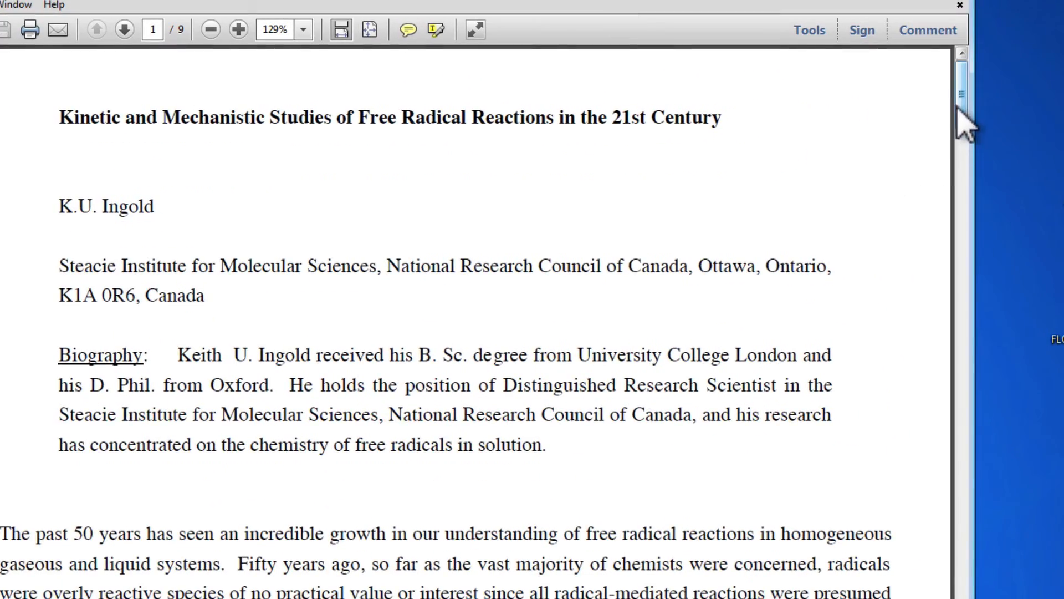
Look through the pages of the merged PDF and close it.
left_click_drag(959, 111, 963, 513)
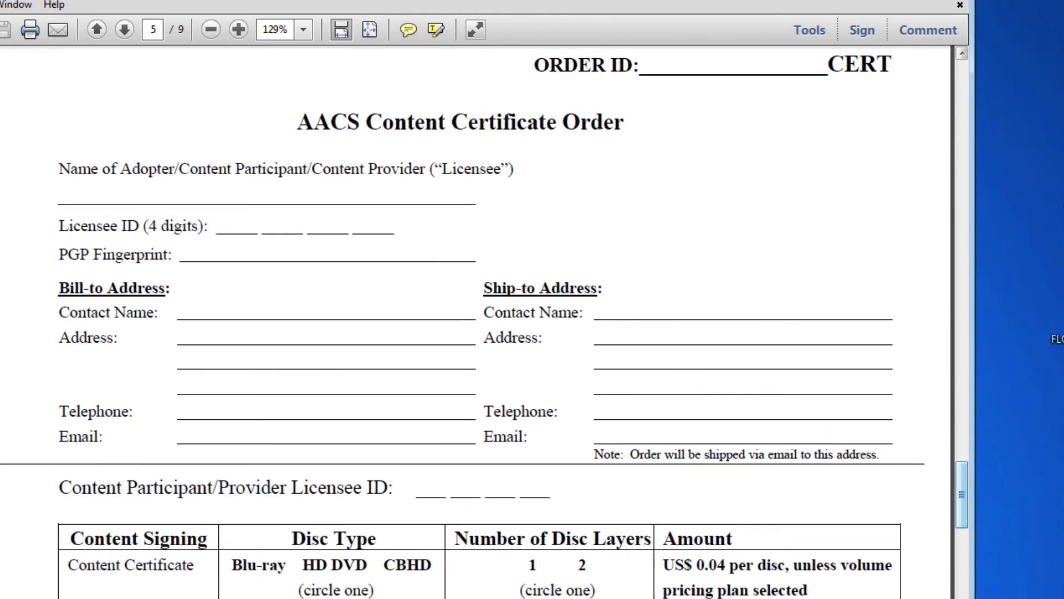
left_click(960, 4)
left_click(615, 172)
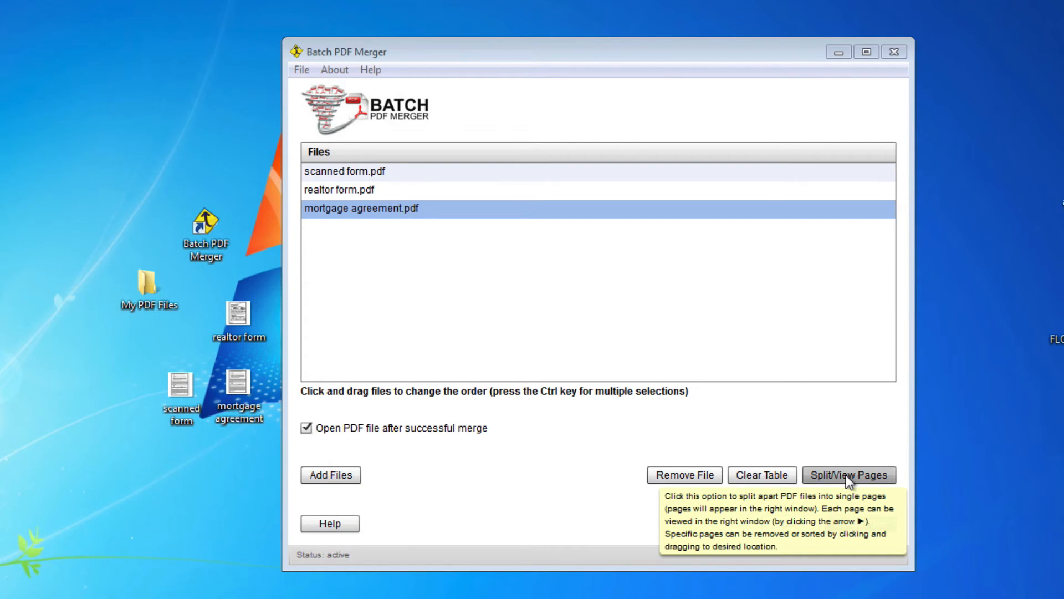
Split the listed PDFs into single pages and preview scanned form_1 at a larger thumbnail size.
left_click(848, 477)
mouse_move(764, 312)
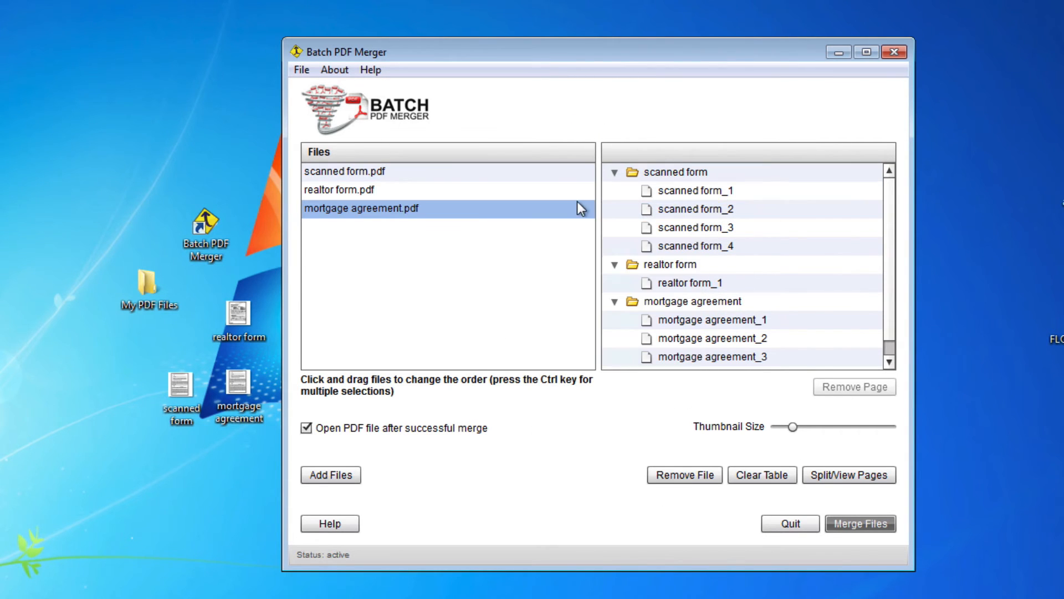
mouse_move(623, 190)
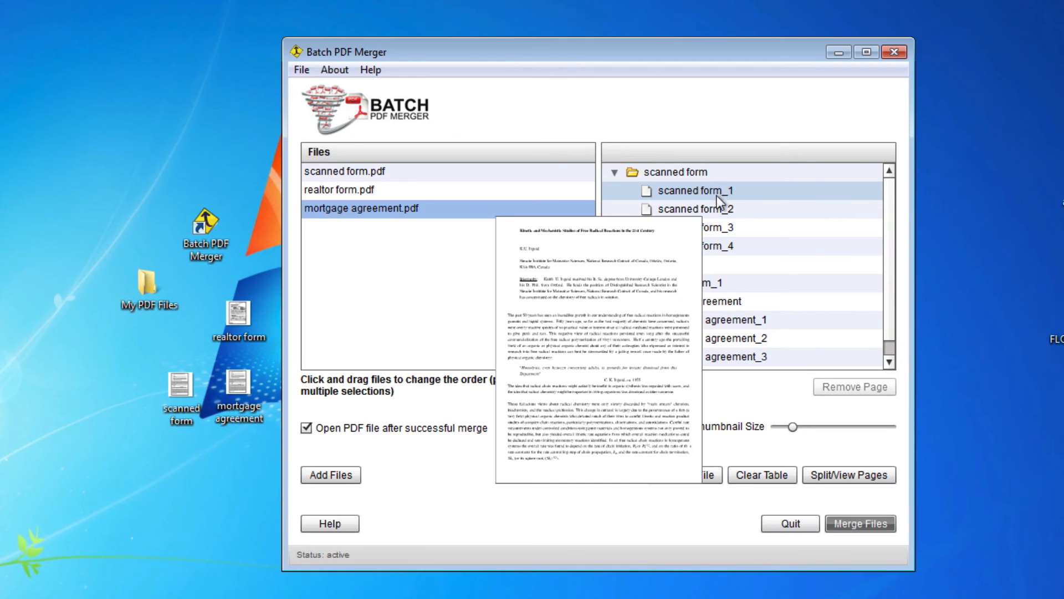
mouse_move(696, 219)
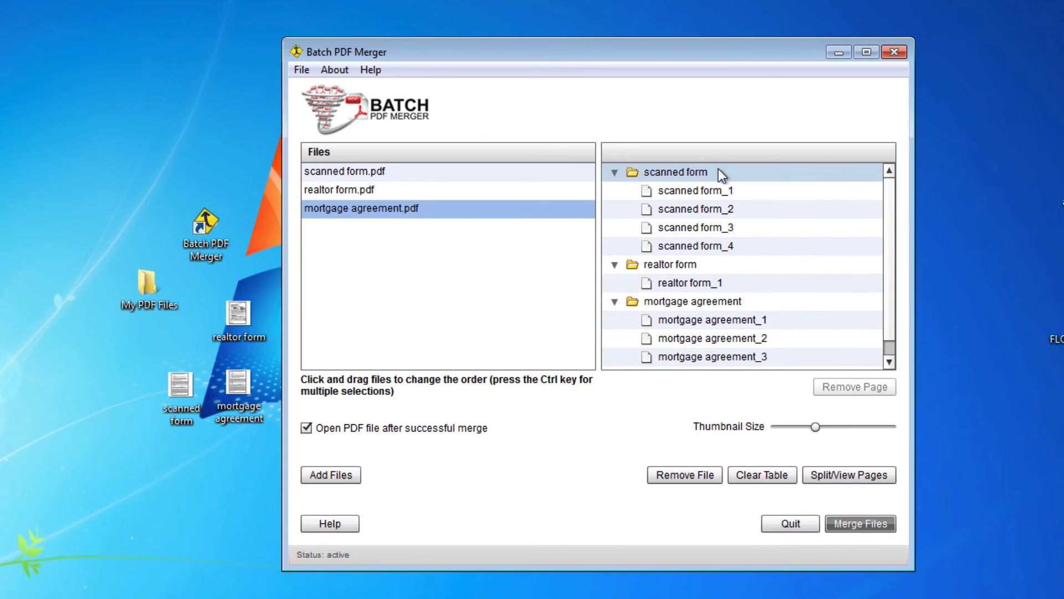
mouse_move(769, 191)
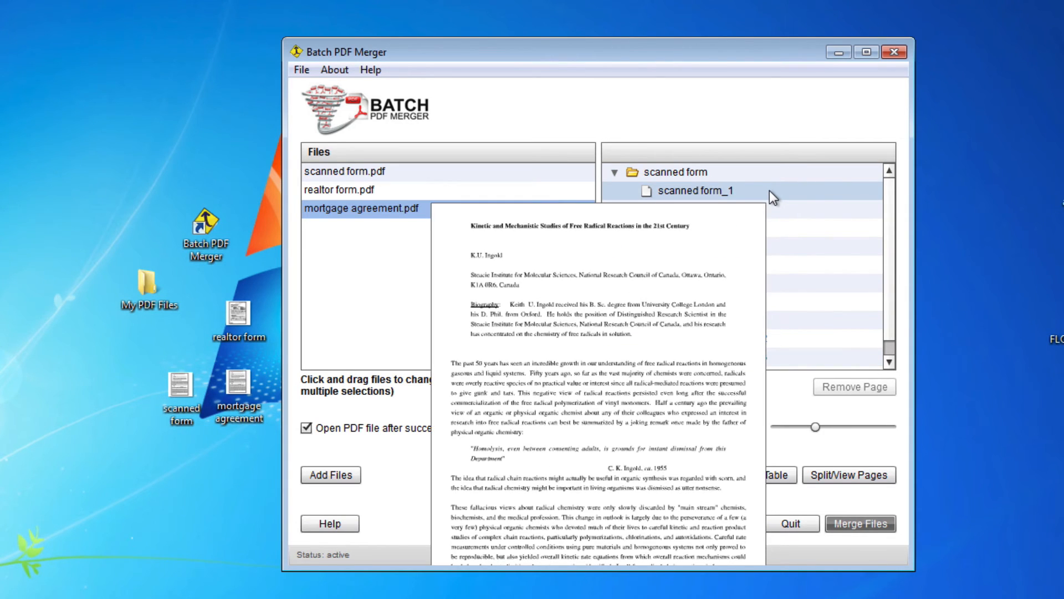
Remove the scanned form_1 page from the split pages and preview realtor form_1.
left_click(731, 192)
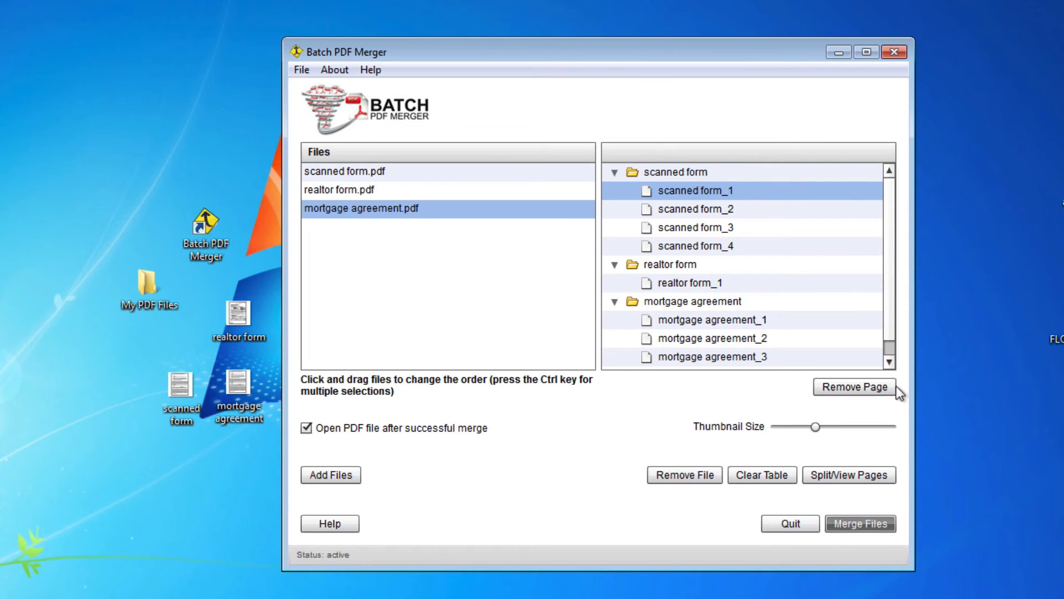
left_click(861, 390)
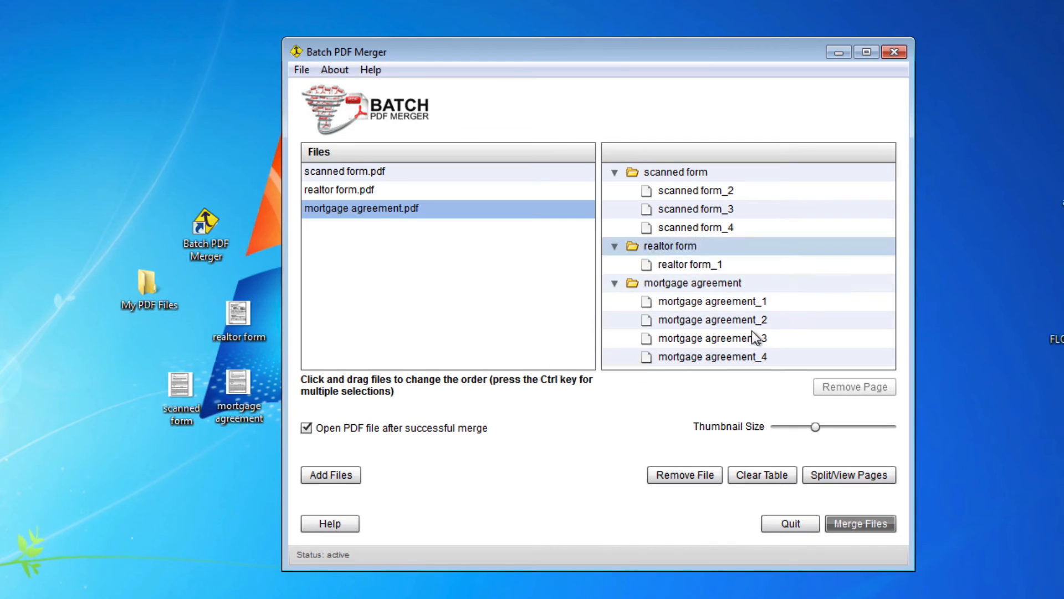
mouse_move(742, 267)
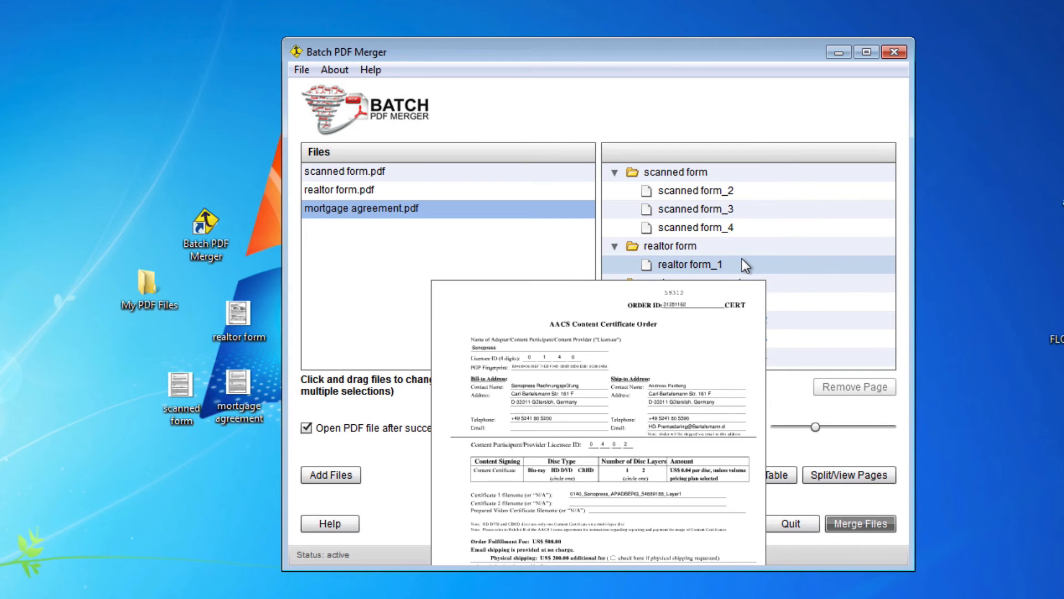
mouse_move(716, 231)
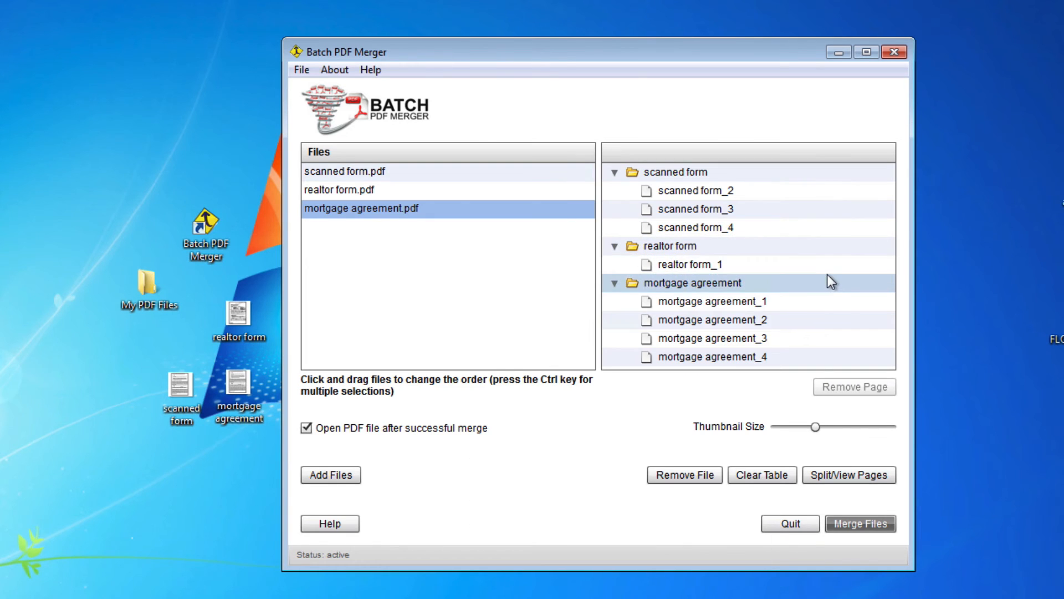
Move the scanned form_2 page into the realtor form folder, directly above realtor form_1.
mouse_move(696, 194)
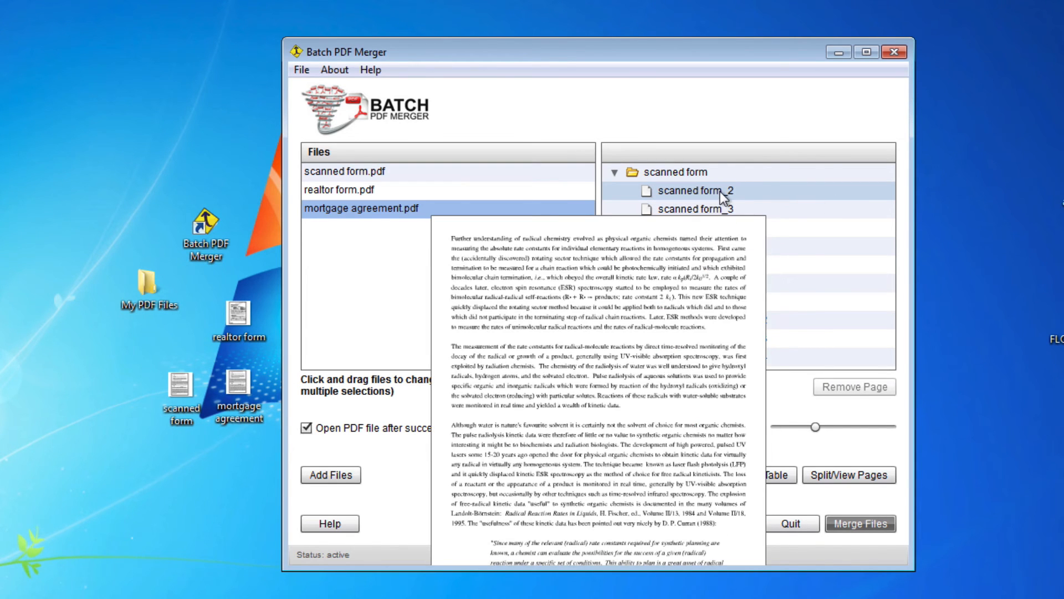
left_click(698, 192)
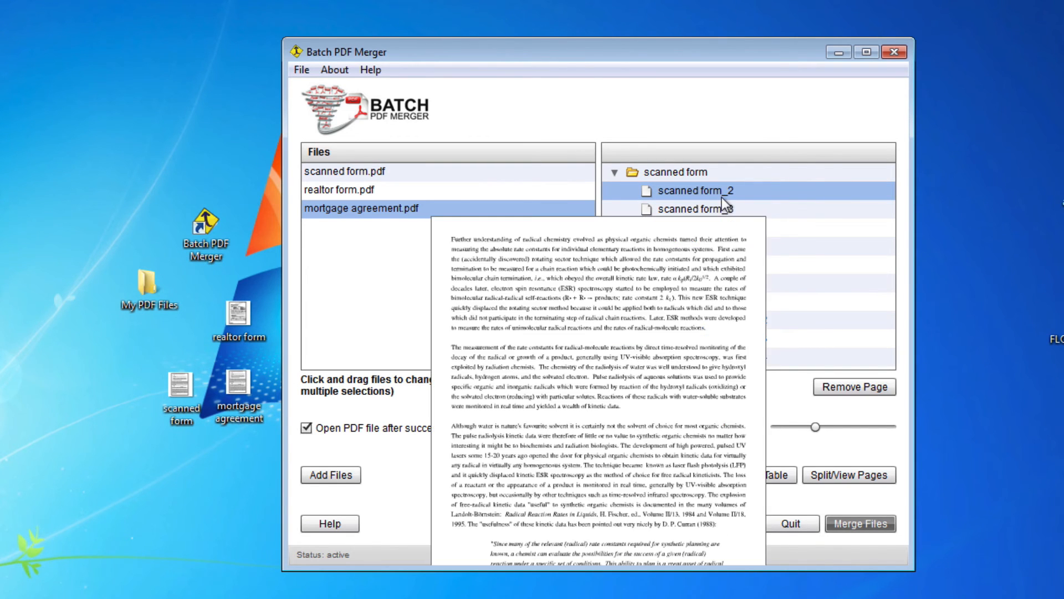
left_click_drag(688, 190, 688, 276)
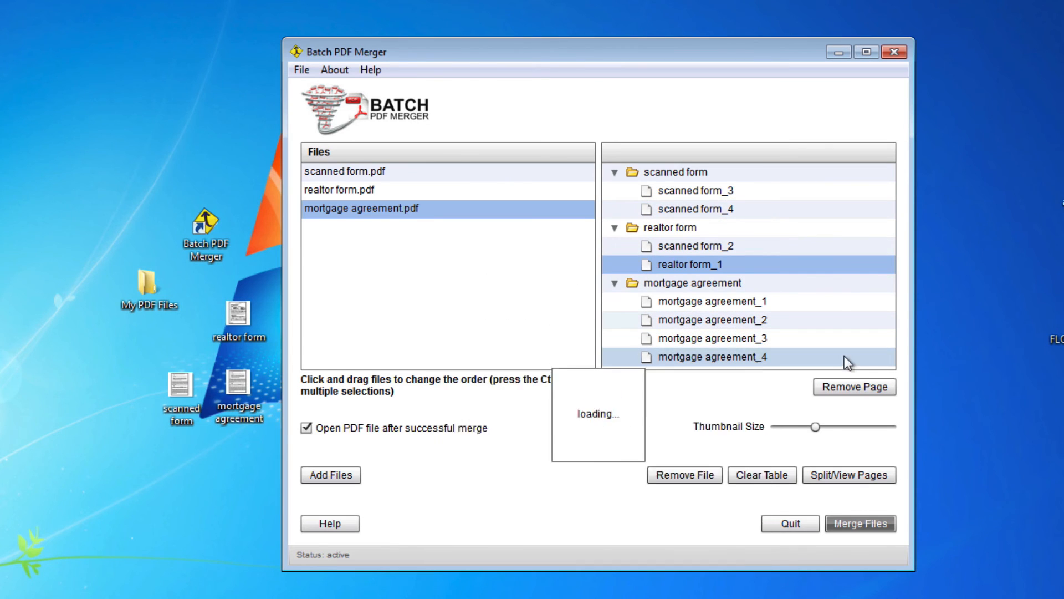
Remove the mortgage agreement_4 page from the mortgage agreement folder.
mouse_move(719, 367)
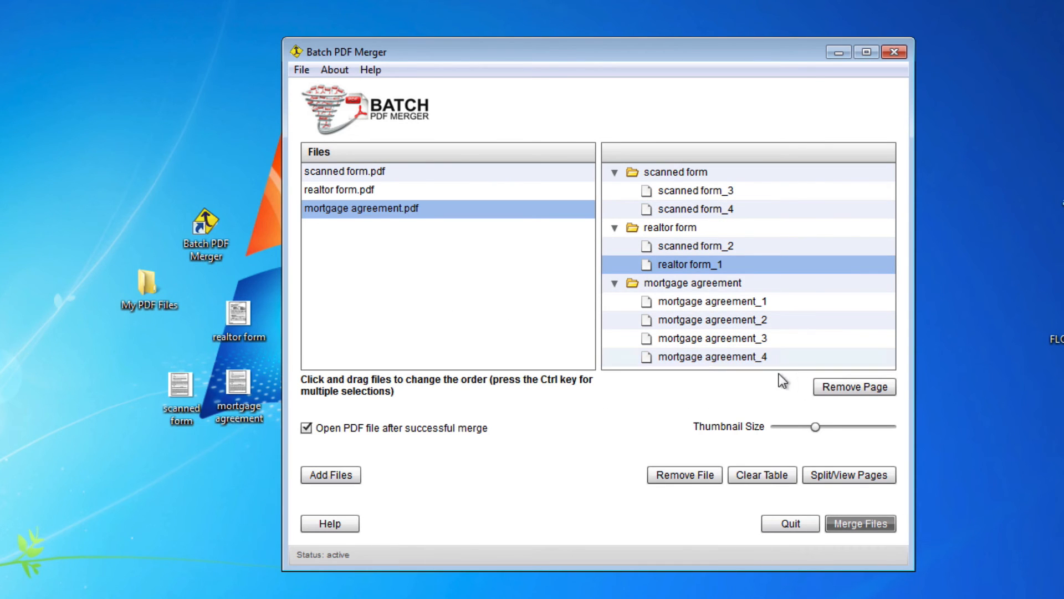
left_click(669, 358)
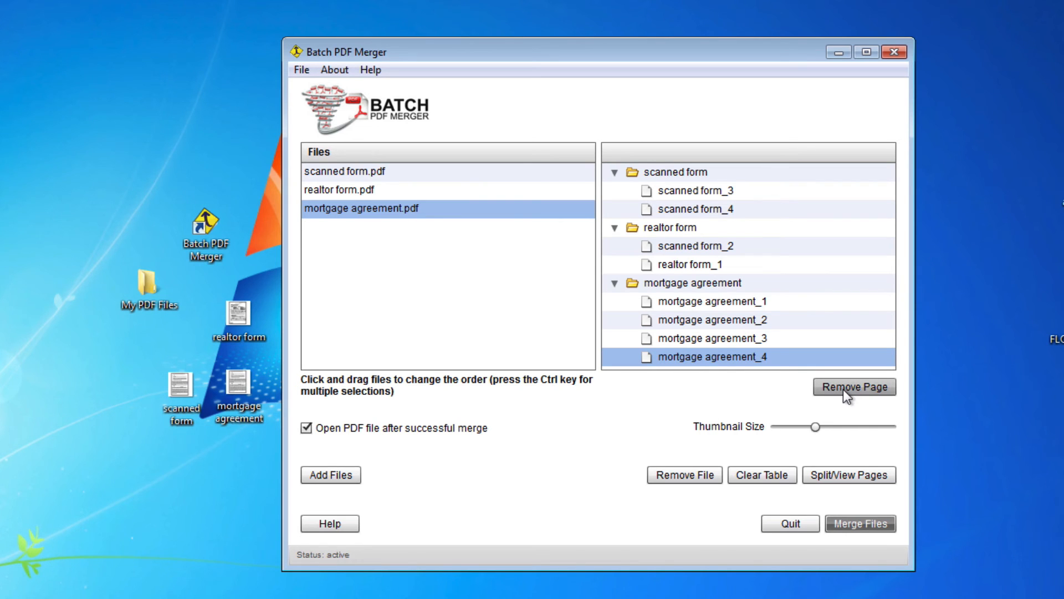
left_click(870, 389)
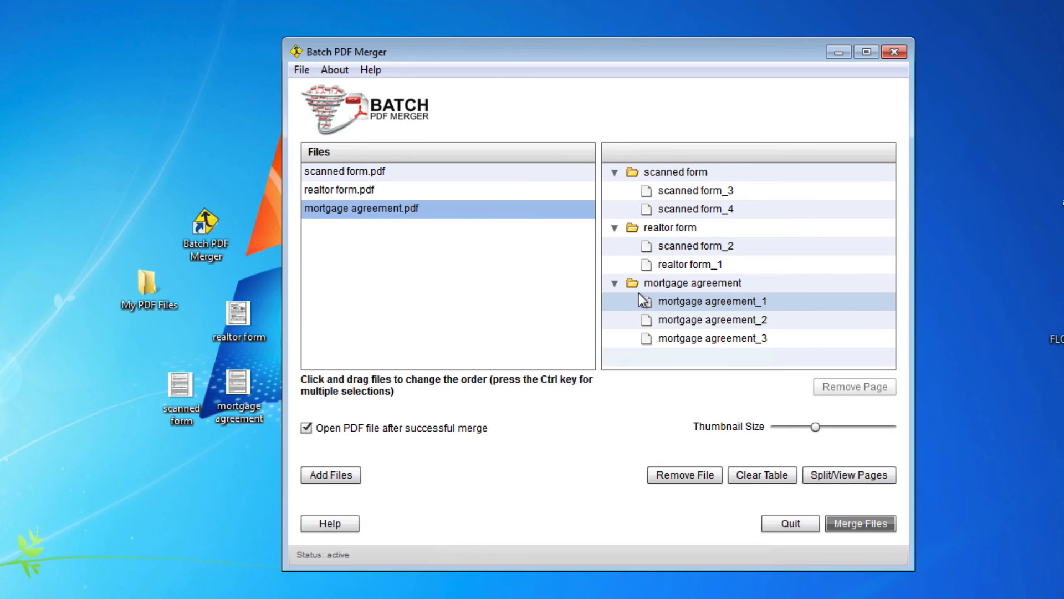
Move the whole mortgage agreement folder ahead of the scanned form folder so its pages come first.
mouse_move(742, 308)
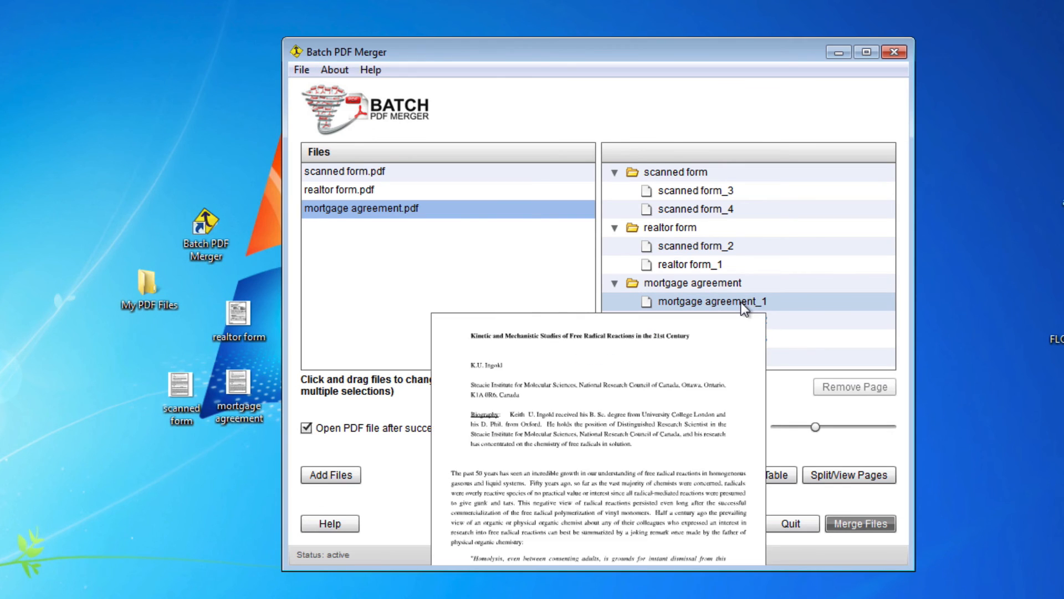
left_click(676, 283)
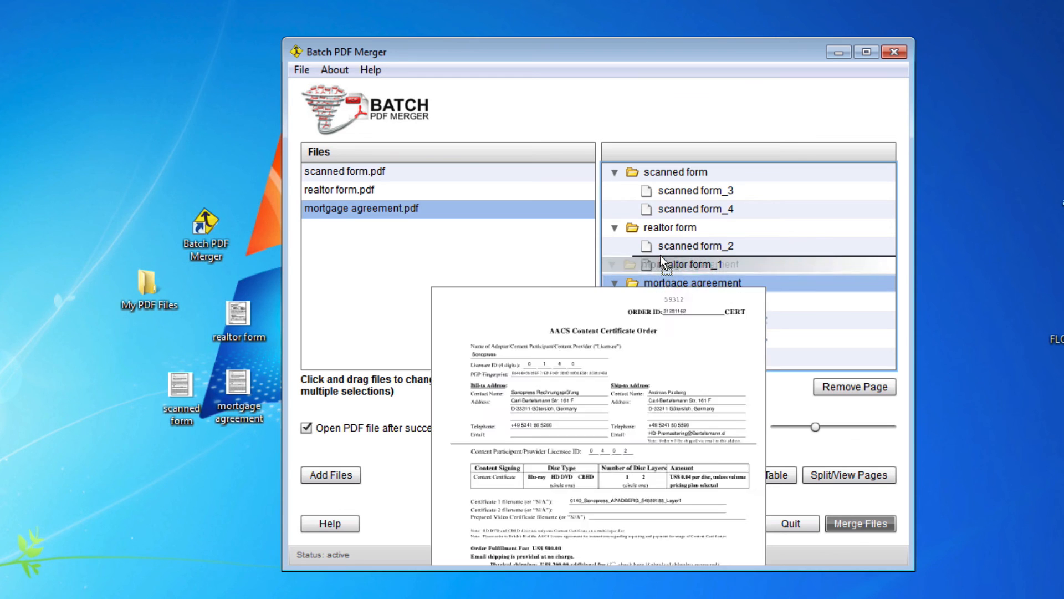
left_click_drag(664, 170, 664, 171)
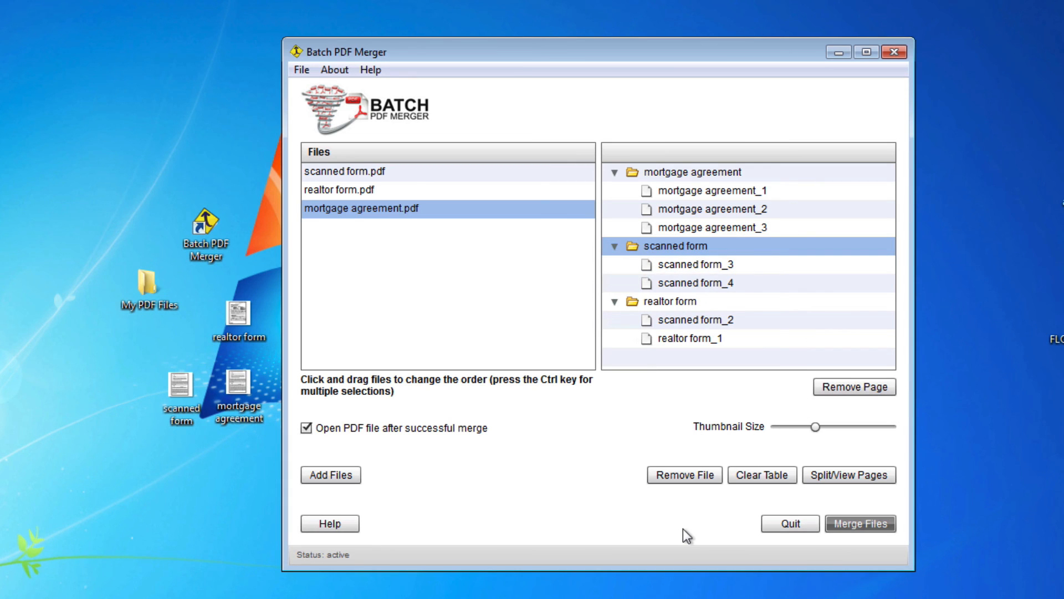
Merge the rearranged pages into one PDF saved on the Desktop under the name "test2".
left_click(862, 524)
type("test")
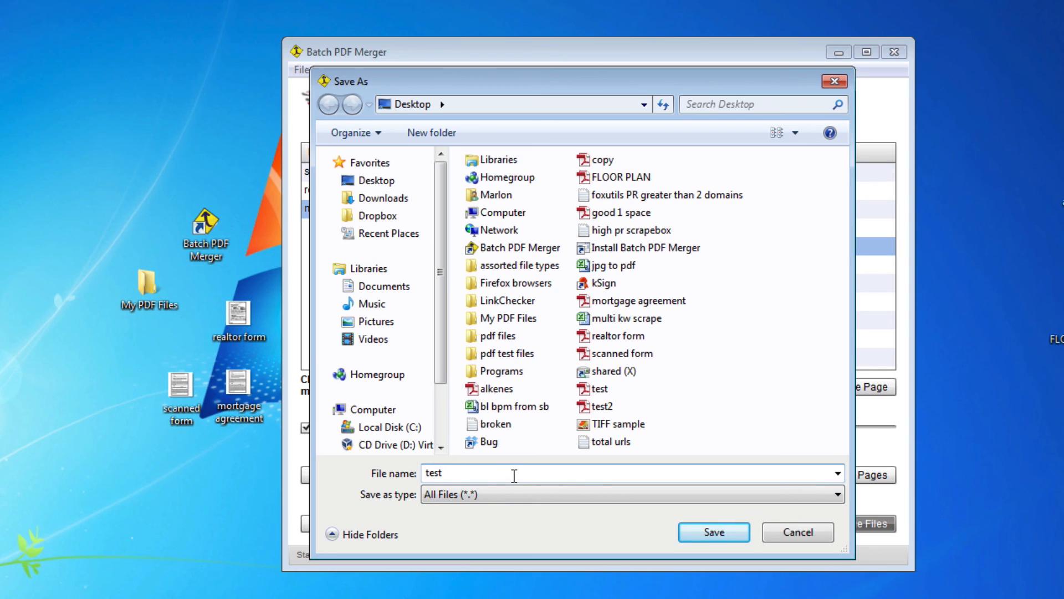
type("2")
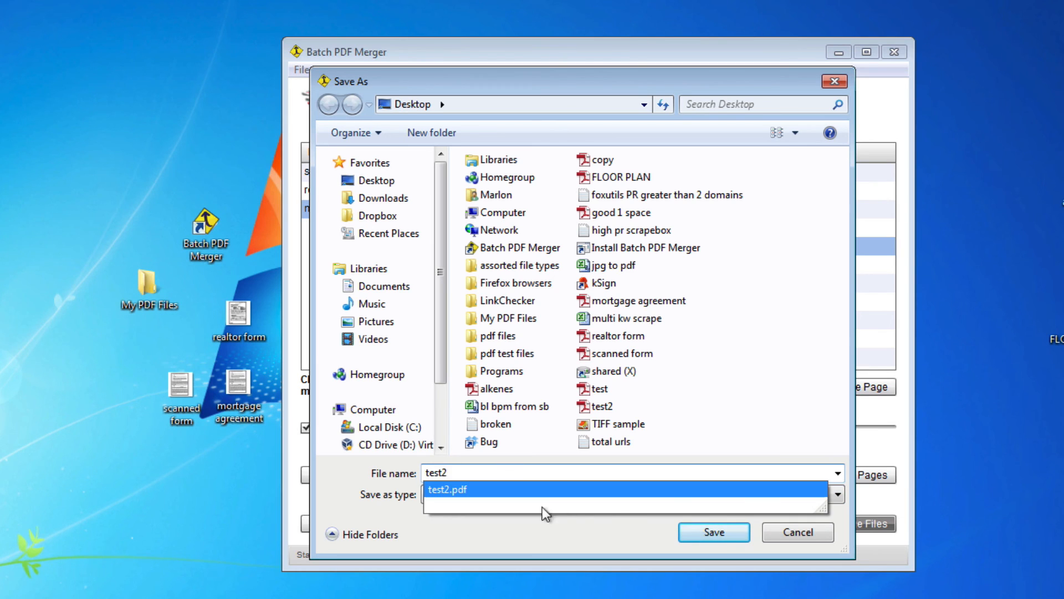
left_click(716, 533)
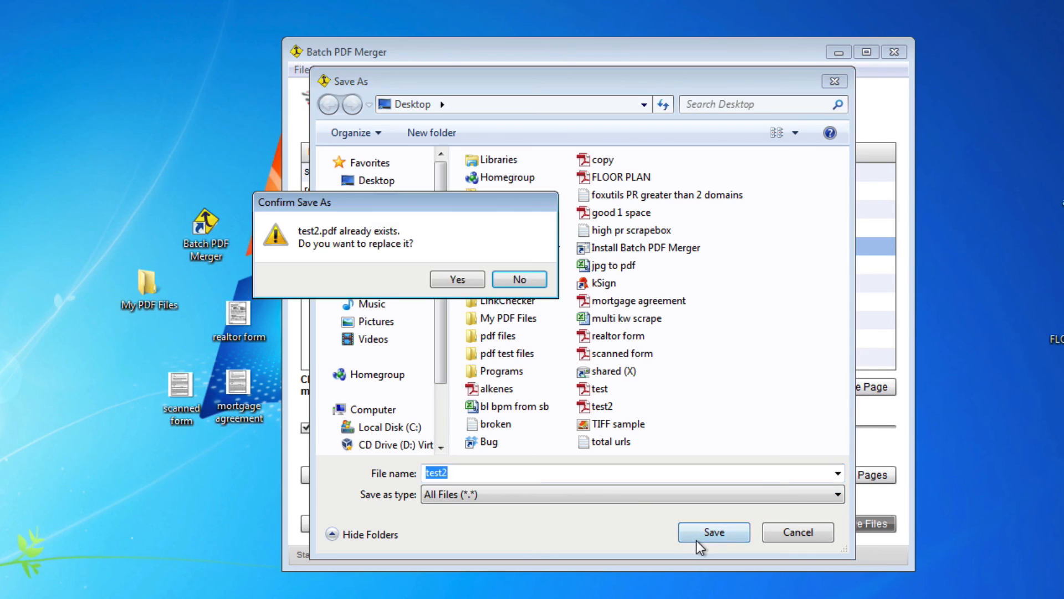